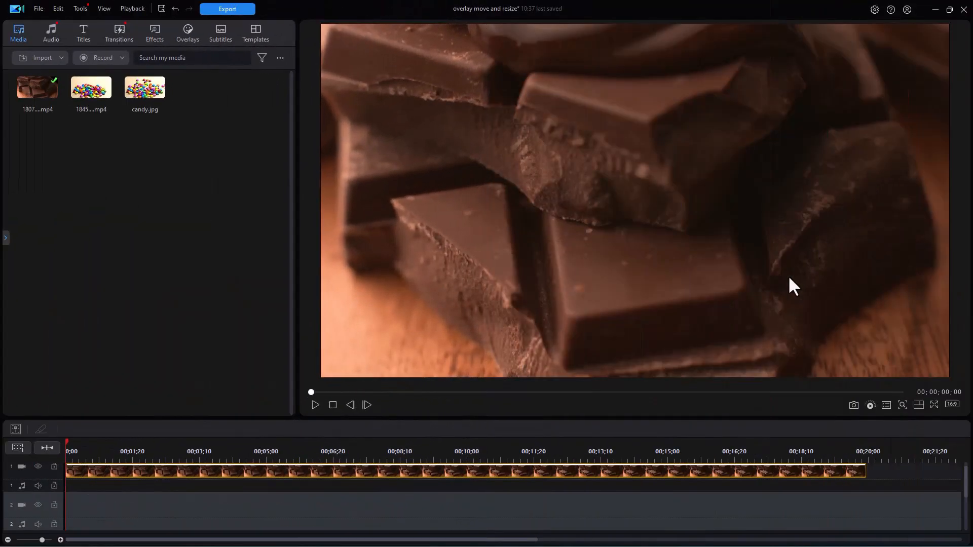
Step: Place candy.jpg at the start of video track 2 and extend it to the end of the chocolate clip using Trim Only
{"action": "left_click_drag", "start_coordinate": [150, 90], "coordinate": [63, 506]}
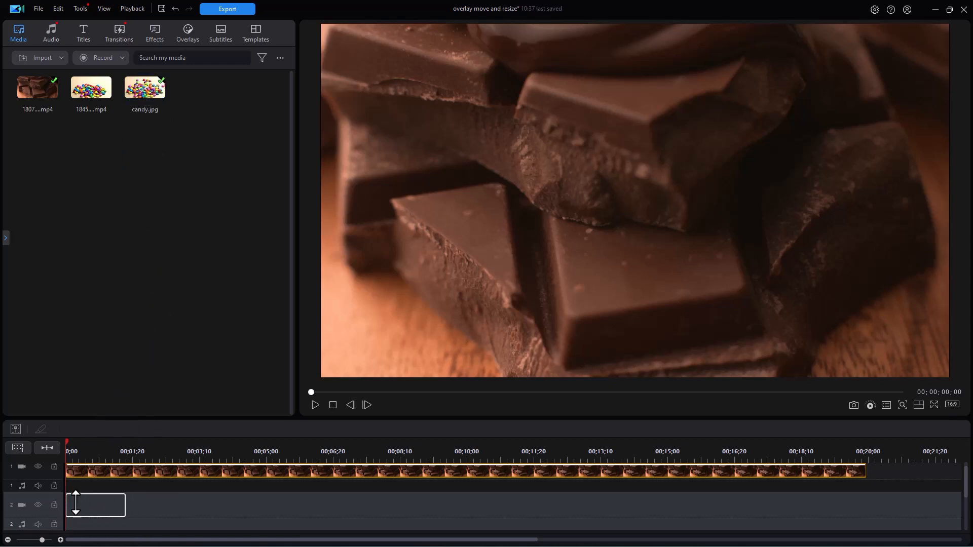
{"action": "left_click_drag", "start_coordinate": [121, 499], "coordinate": [858, 506]}
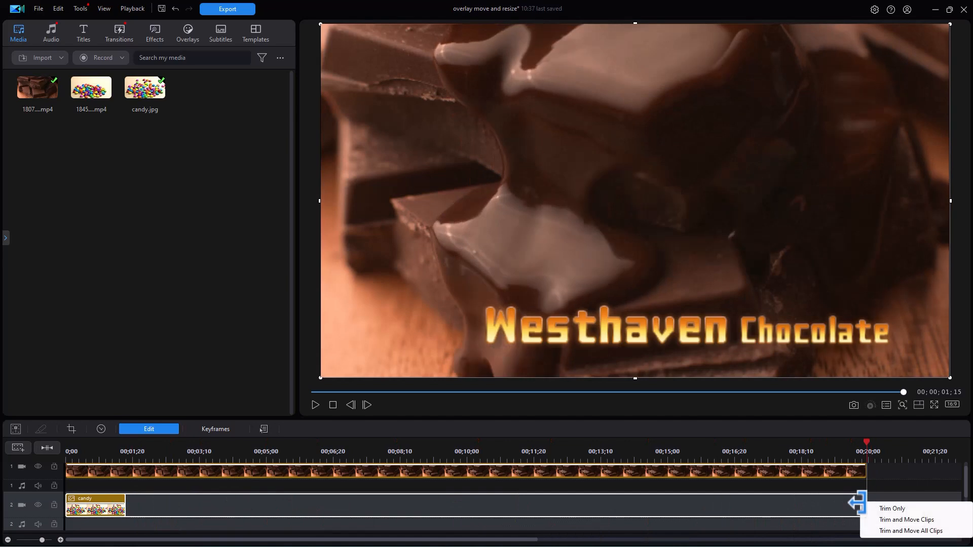
{"action": "left_click", "coordinate": [890, 509]}
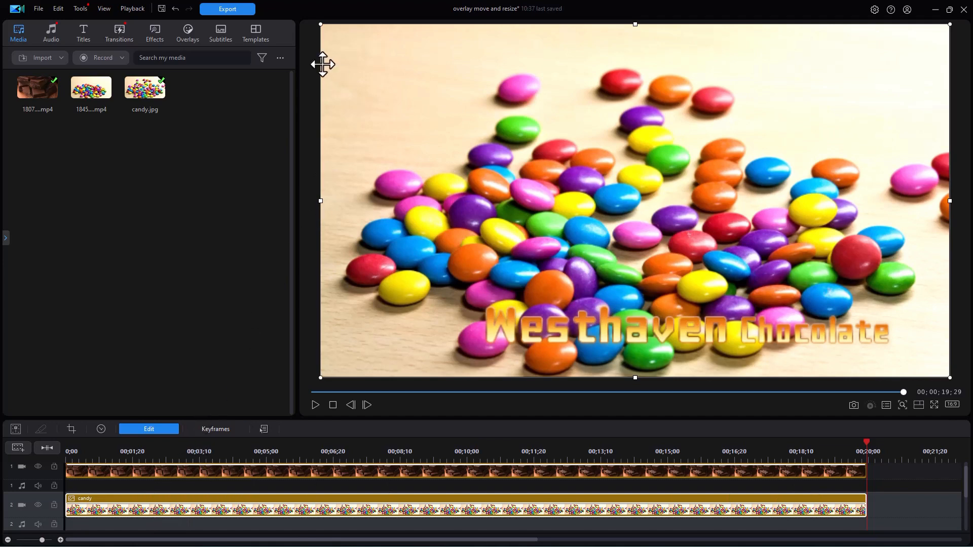
Step: Shrink the candy overlay to a scale of about 0.361 and move it to about X 0.708, Y 0.264
{"action": "left_click_drag", "start_coordinate": [321, 24], "coordinate": [725, 293]}
{"action": "left_click_drag", "start_coordinate": [809, 283], "coordinate": [738, 88]}
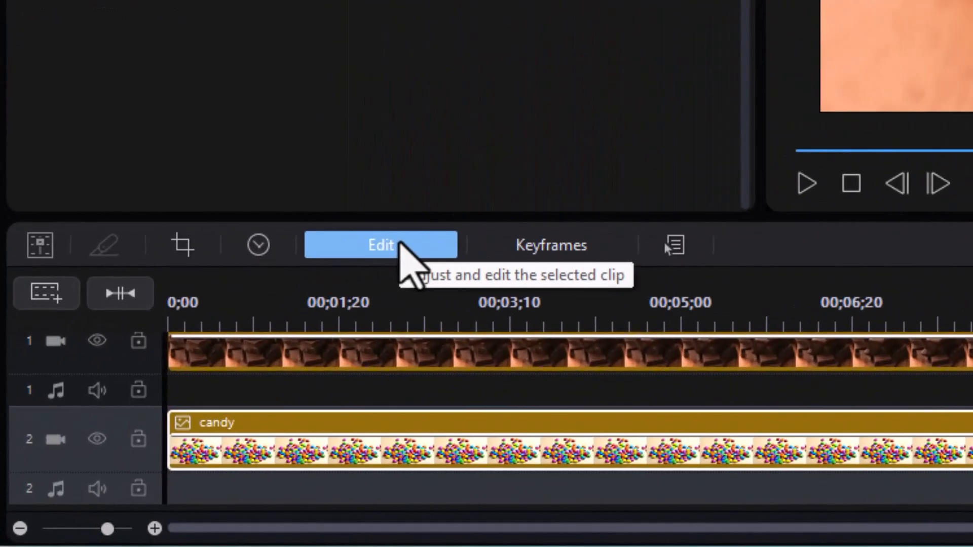
Step: Enable a border on the candy overlay and set its fill to 2 Color Gradient in the advanced settings
{"action": "left_click", "coordinate": [334, 295]}
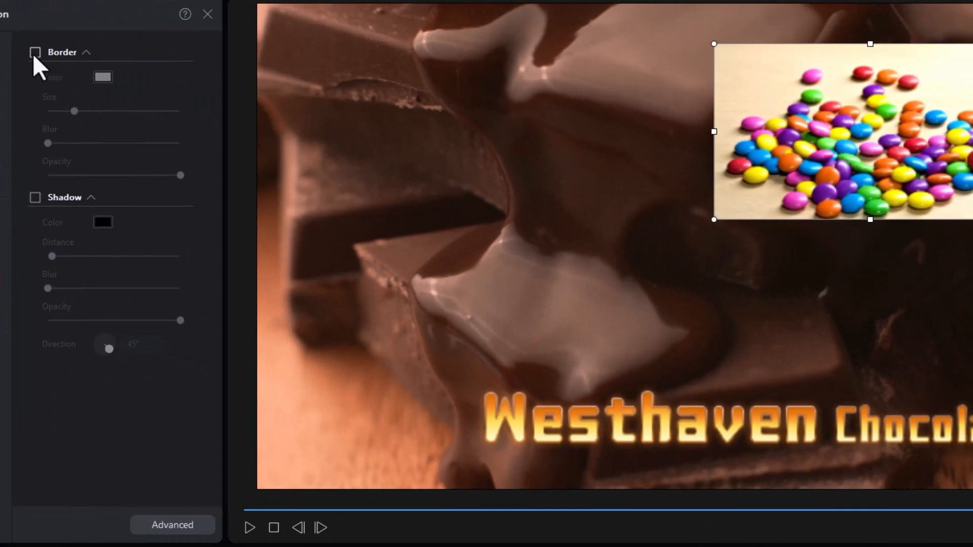
{"action": "left_click", "coordinate": [35, 53]}
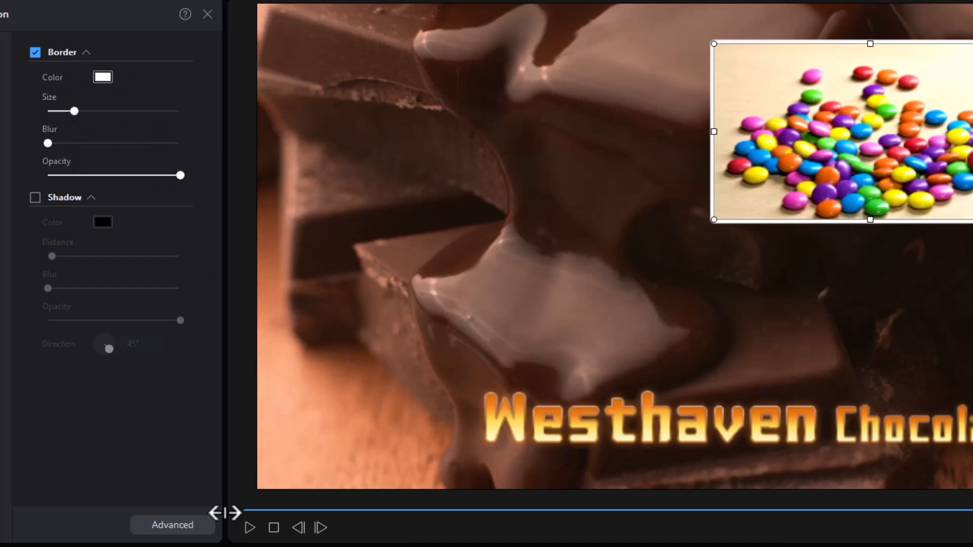
{"action": "left_click", "coordinate": [182, 528]}
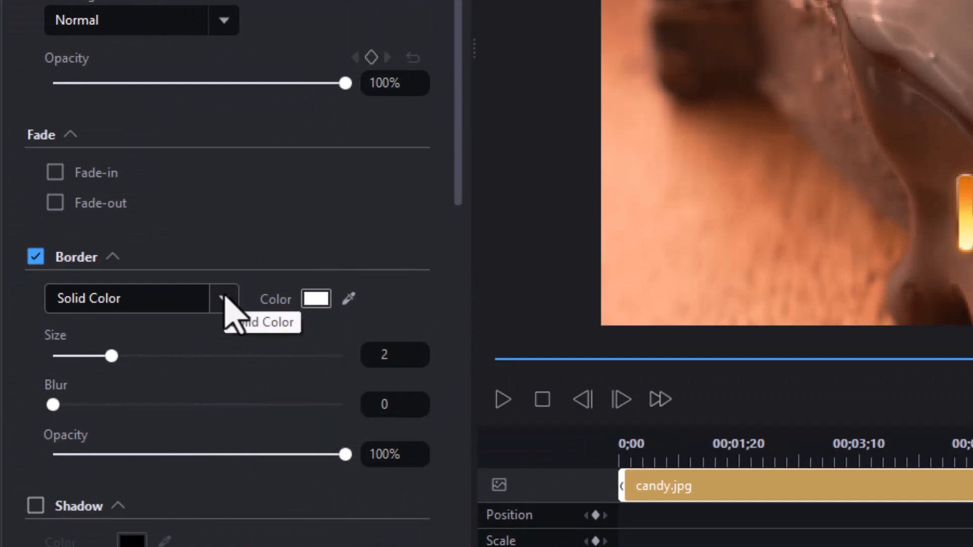
{"action": "left_click", "coordinate": [226, 300]}
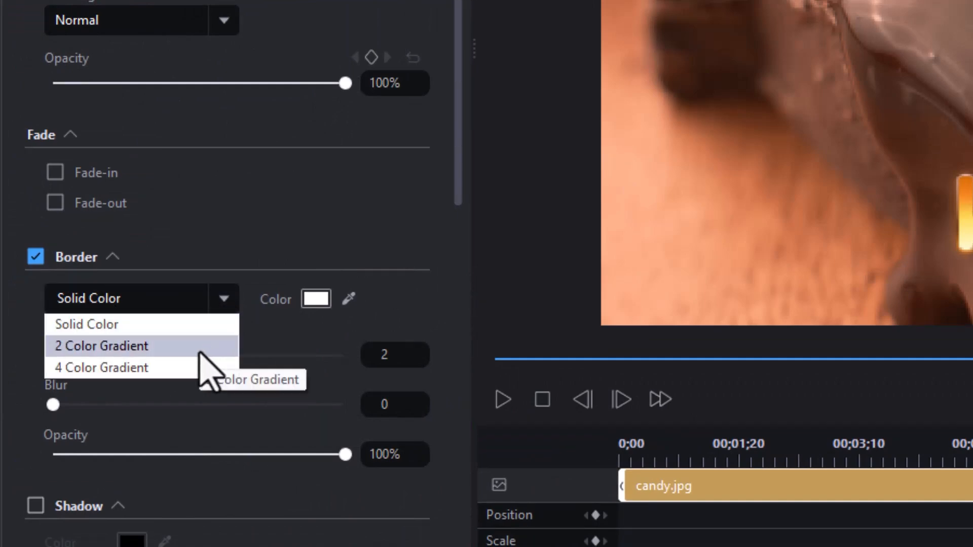
{"action": "left_click", "coordinate": [200, 349]}
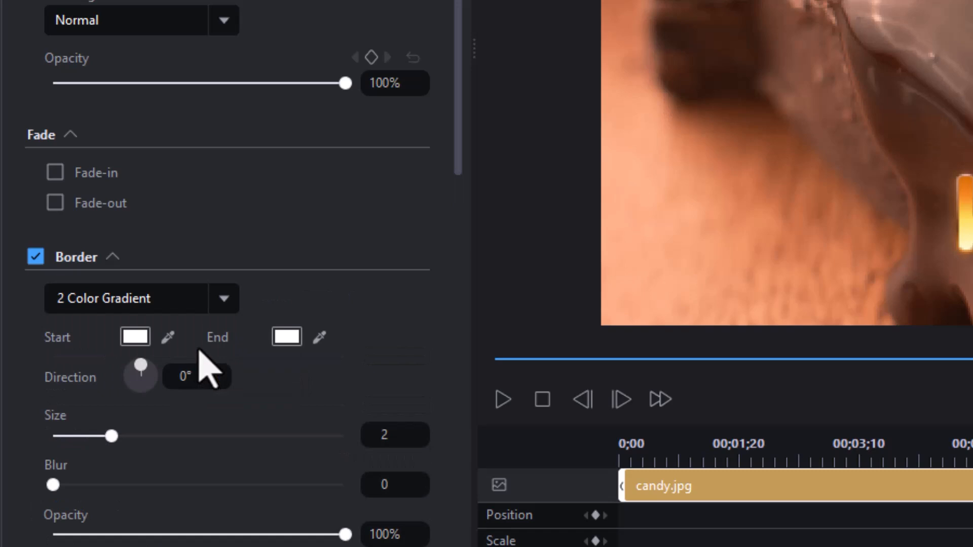
Step: Set the border gradient's start color to black (#000000) and adjust the gradient direction
{"action": "left_click", "coordinate": [135, 339]}
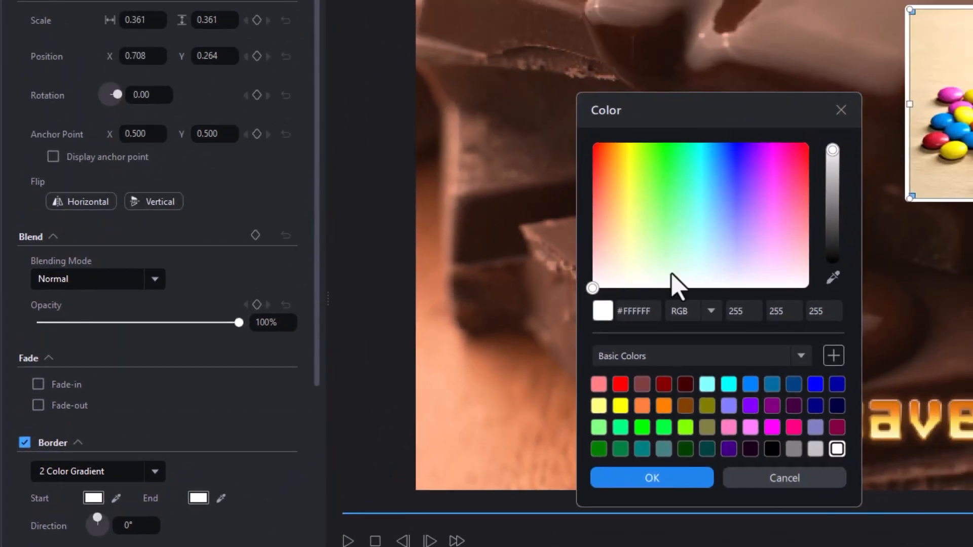
{"action": "left_click", "coordinate": [773, 449]}
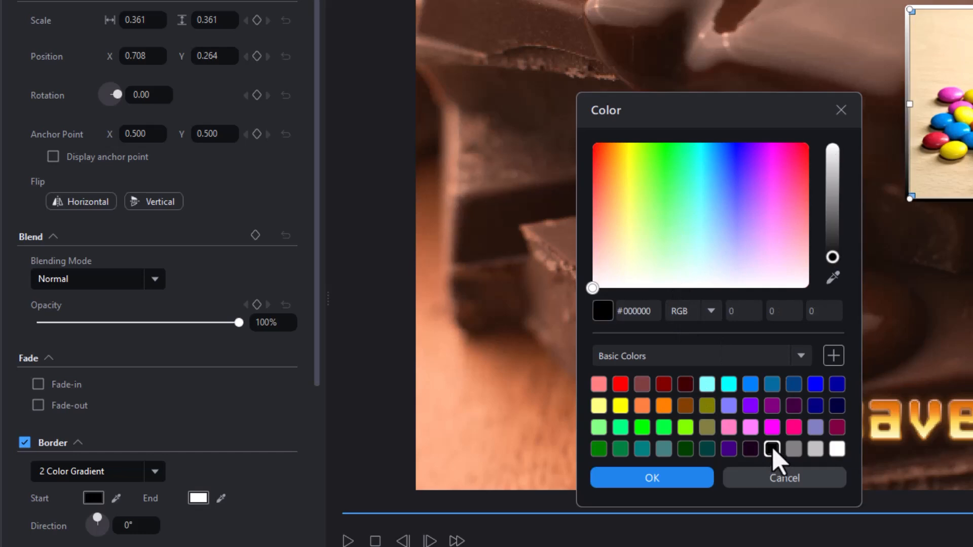
{"action": "left_click", "coordinate": [670, 478]}
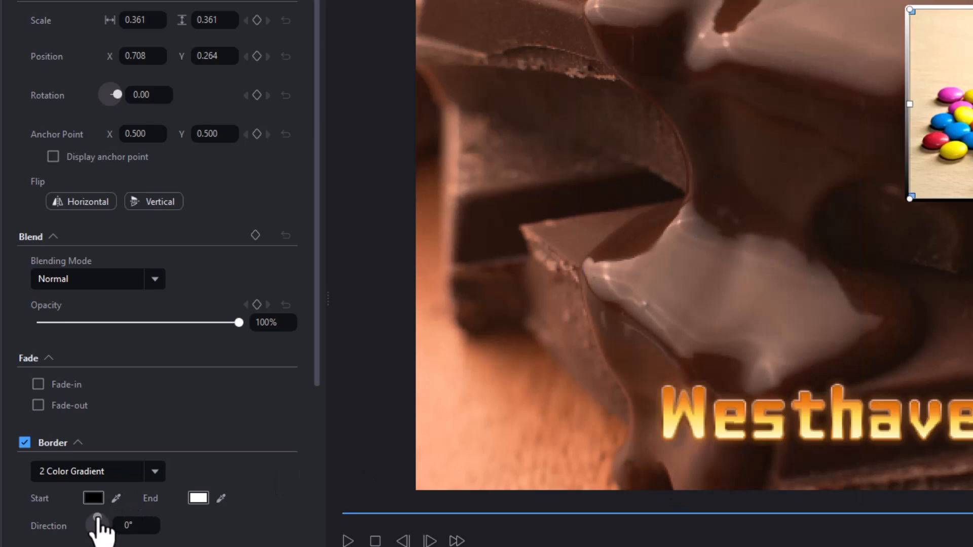
{"action": "left_click_drag", "start_coordinate": [102, 524], "coordinate": [94, 530]}
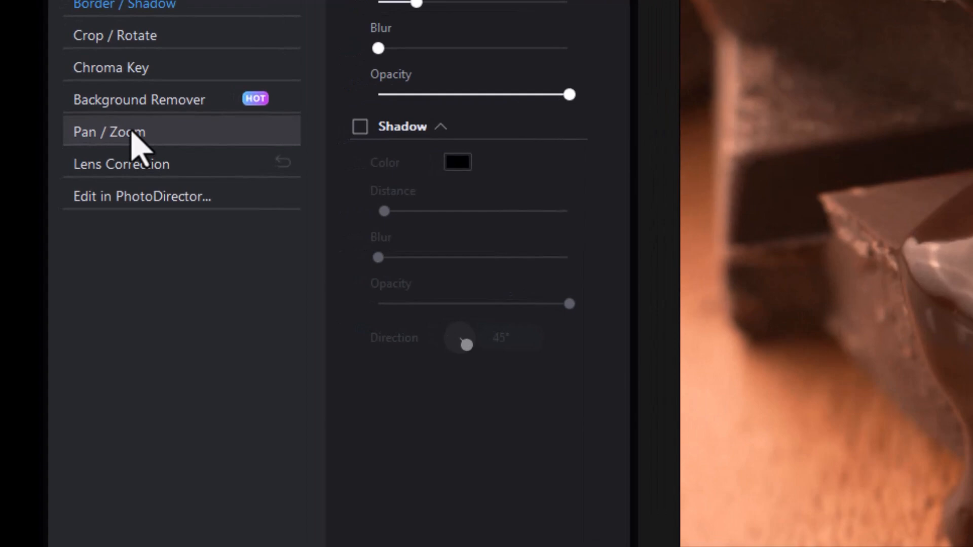
Step: Apply the User Defined Pan / Zoom motion style to the candy image and open its motion designer
{"action": "left_click", "coordinate": [130, 133]}
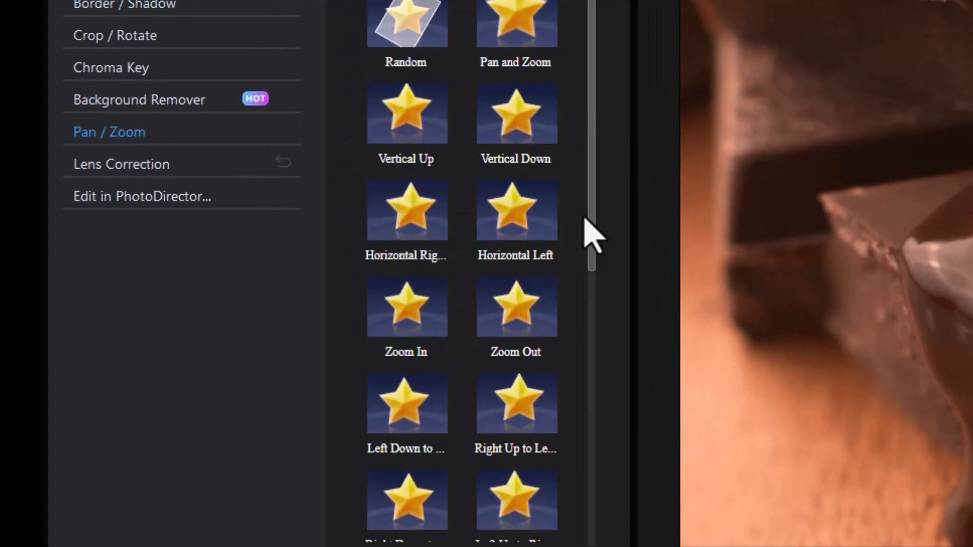
{"action": "scroll", "coordinate": [588, 263], "scroll_direction": "down", "scroll_amount": 2}
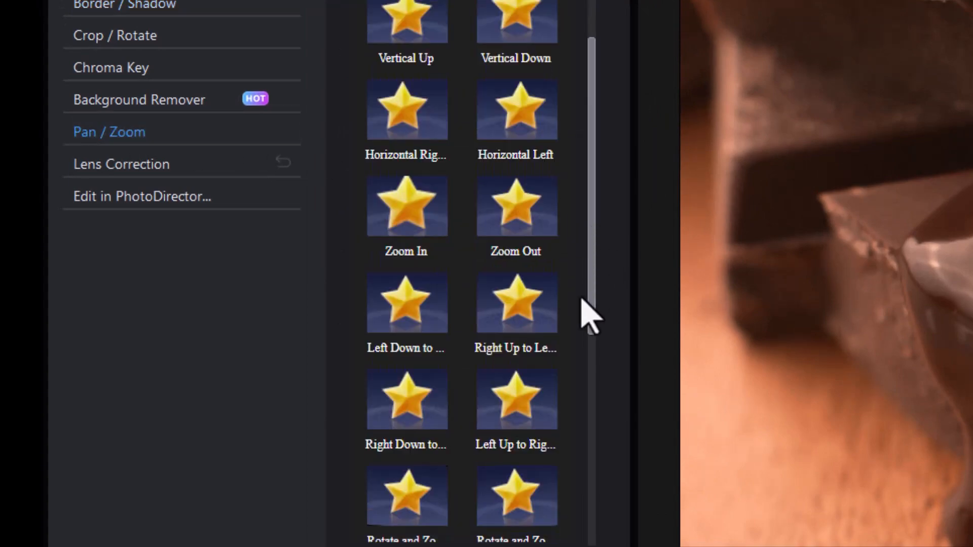
{"action": "scroll", "coordinate": [583, 300], "scroll_direction": "down", "scroll_amount": 5}
{"action": "left_click", "coordinate": [509, 480]}
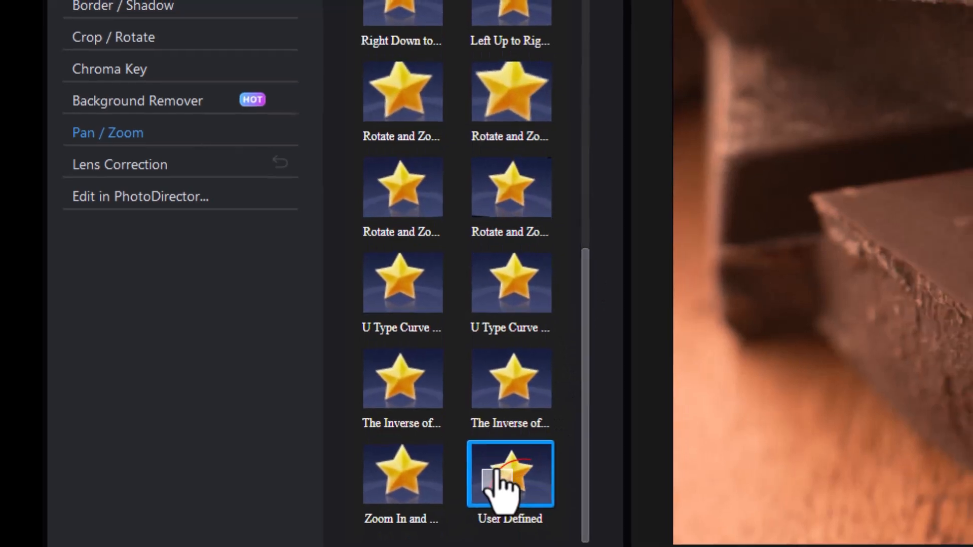
{"action": "double_click", "coordinate": [499, 474]}
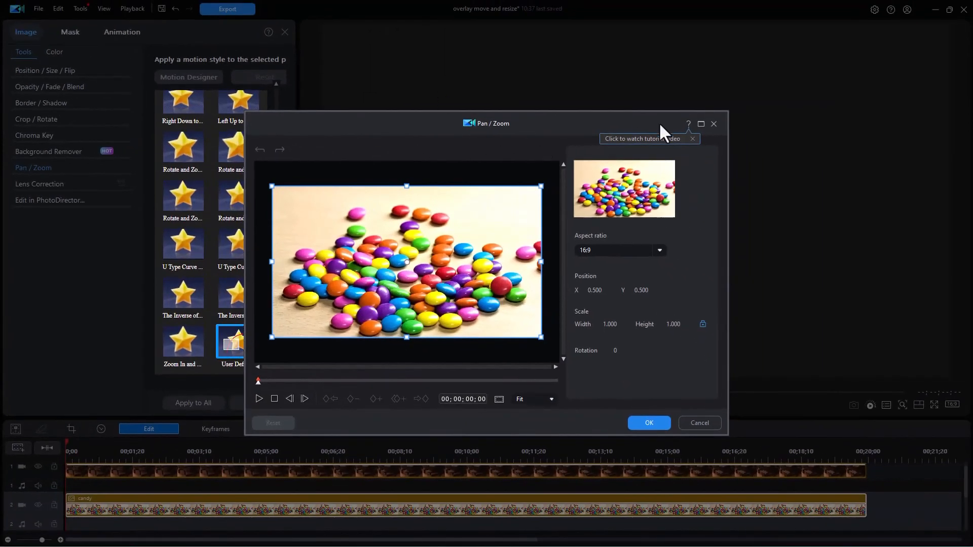
Step: Maximize the Pan / Zoom designer and frame the starting view at about 0.374 scale, position X 0.204, Y 0.313
{"action": "left_click", "coordinate": [701, 124]}
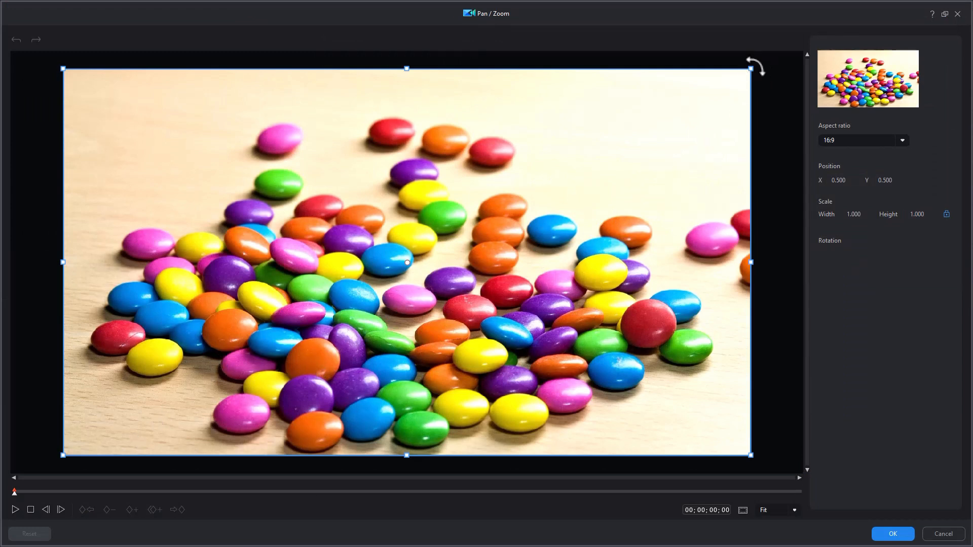
{"action": "left_click_drag", "start_coordinate": [749, 70], "coordinate": [517, 252]}
{"action": "left_click_drag", "start_coordinate": [391, 256], "coordinate": [202, 191]}
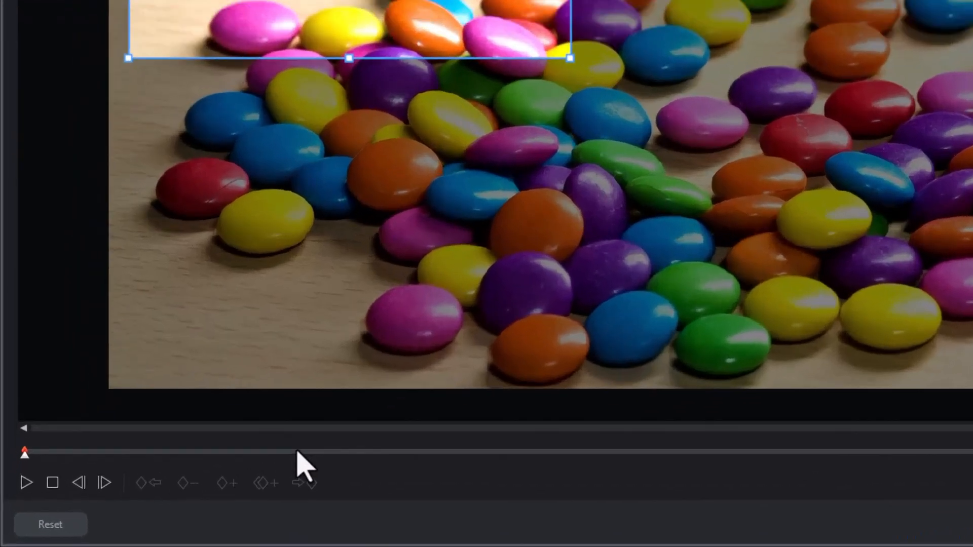
Step: Add a keyframe at 00;00;03;29 with the frame at about X 0.273, Y 0.453 and scale 0.454
{"action": "left_click", "coordinate": [172, 491]}
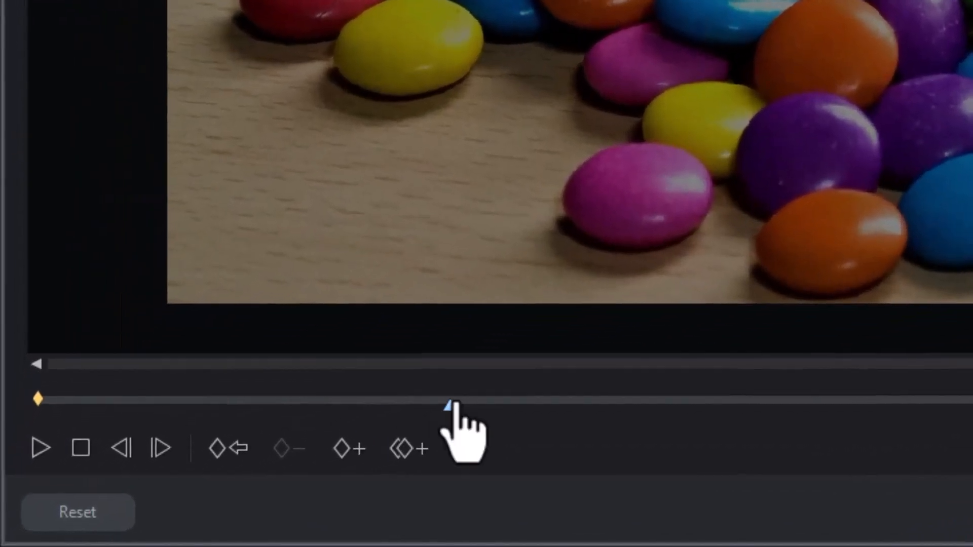
{"action": "left_click", "coordinate": [350, 455]}
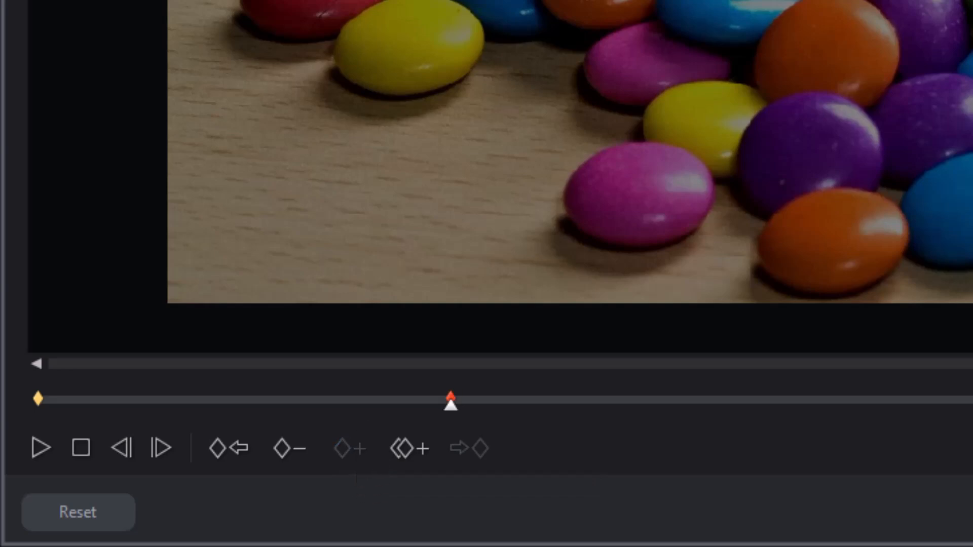
{"action": "left_click_drag", "start_coordinate": [202, 191], "coordinate": [249, 245]}
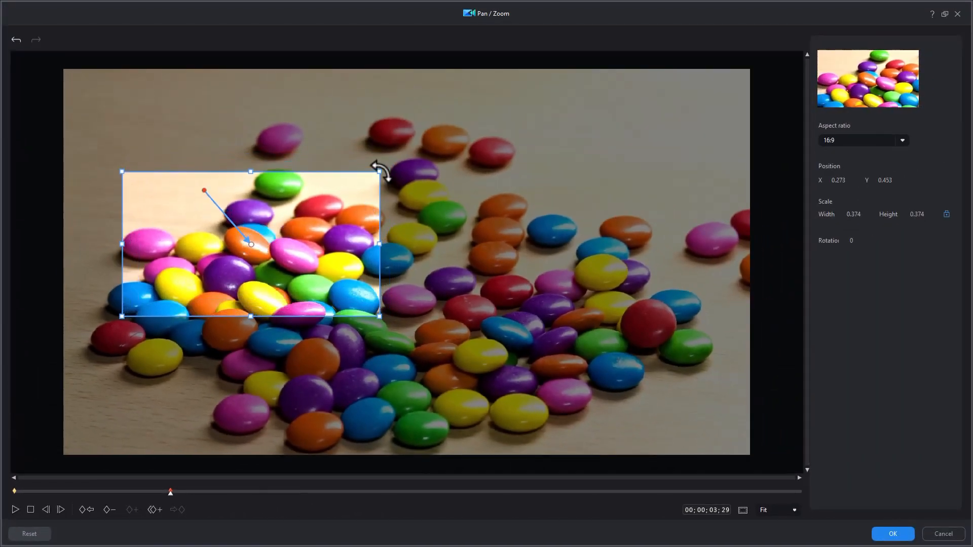
{"action": "left_click_drag", "start_coordinate": [379, 171], "coordinate": [406, 156]}
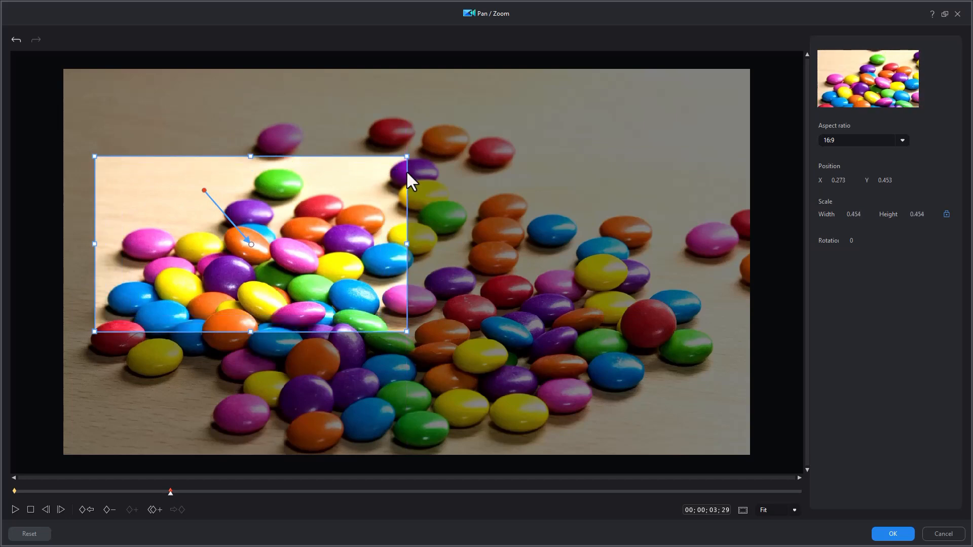
Step: Add a keyframe at 00;00;08;26 with the frame at about X 0.426, Y 0.617 and scale 0.593
{"action": "left_click", "coordinate": [363, 491]}
{"action": "left_click", "coordinate": [131, 511]}
{"action": "left_click_drag", "start_coordinate": [250, 243], "coordinate": [363, 294]}
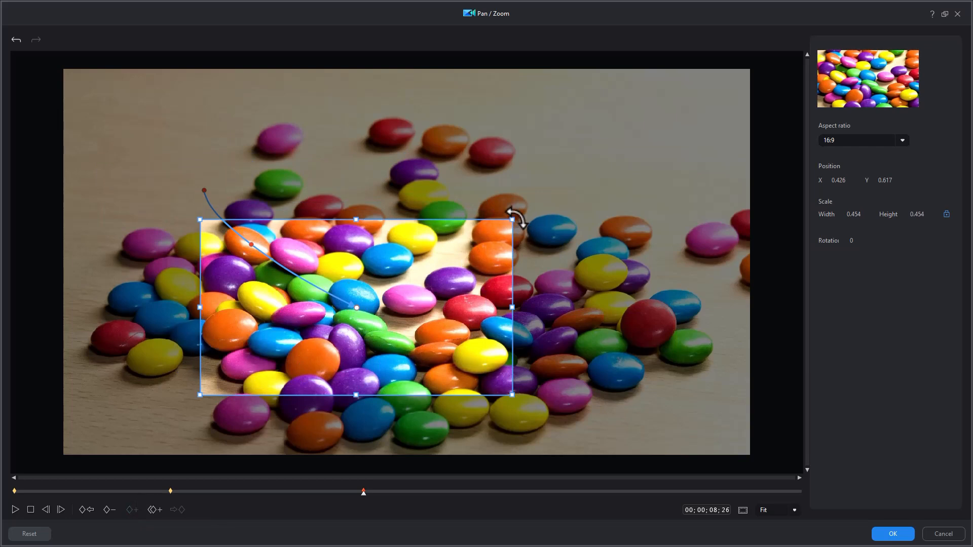
{"action": "left_click_drag", "start_coordinate": [511, 220], "coordinate": [543, 192]}
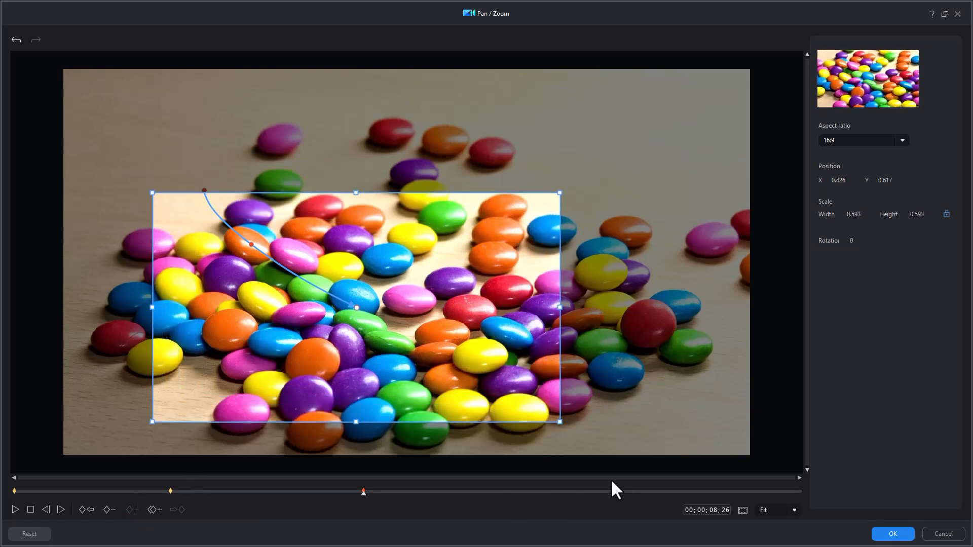
Step: Add a keyframe at 00;00;15;10 with the frame at about X 0.550, Y 0.623 and scale 0.753
{"action": "left_click", "coordinate": [619, 491]}
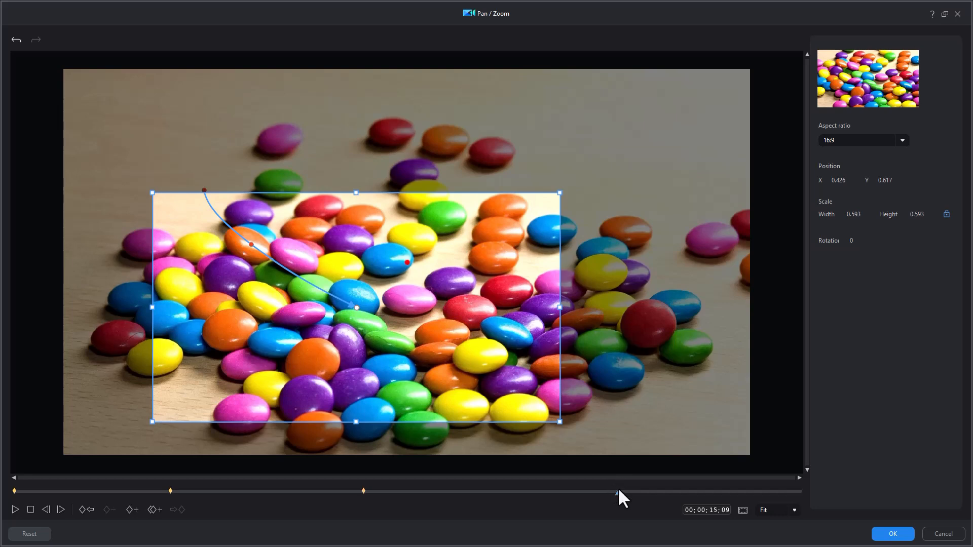
{"action": "left_click", "coordinate": [133, 511]}
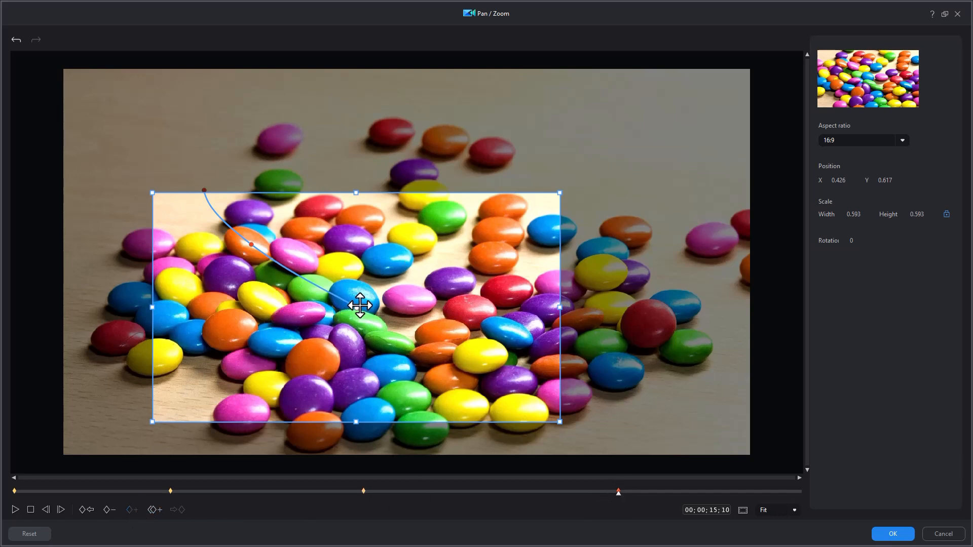
{"action": "left_click_drag", "start_coordinate": [358, 311], "coordinate": [440, 341]}
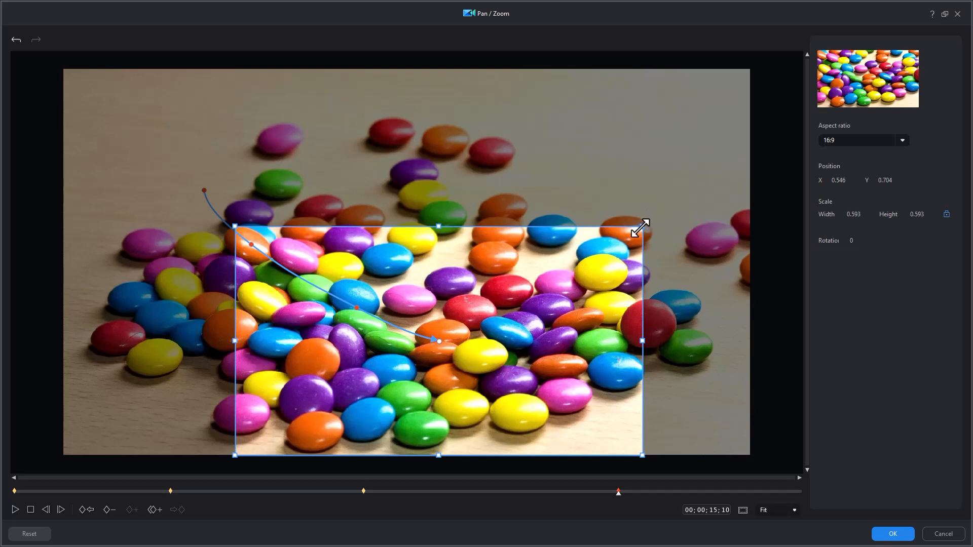
{"action": "left_click_drag", "start_coordinate": [642, 229], "coordinate": [698, 195]}
{"action": "left_click_drag", "start_coordinate": [437, 338], "coordinate": [439, 306]}
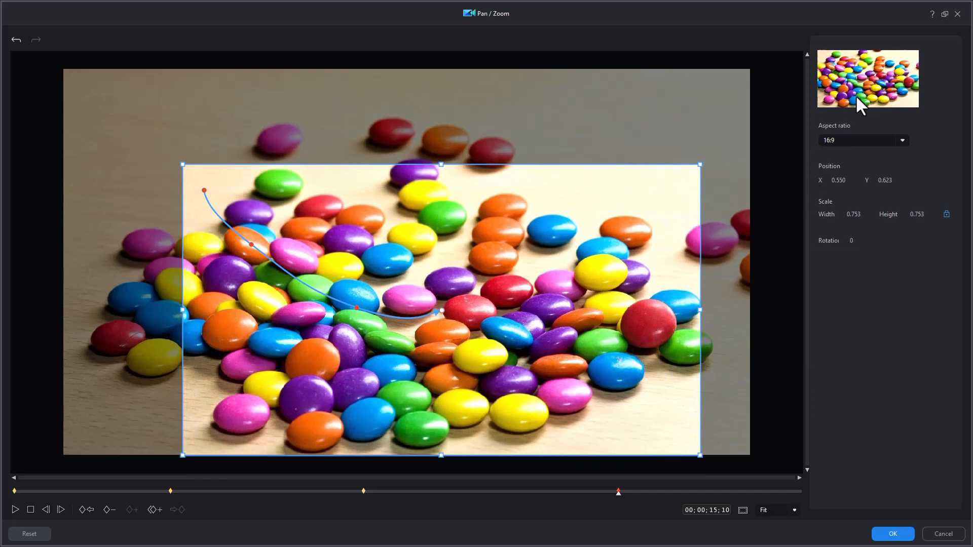
Step: Preview the Pan / Zoom motion from the beginning and apply it to the candy image
{"action": "left_click", "coordinate": [30, 510]}
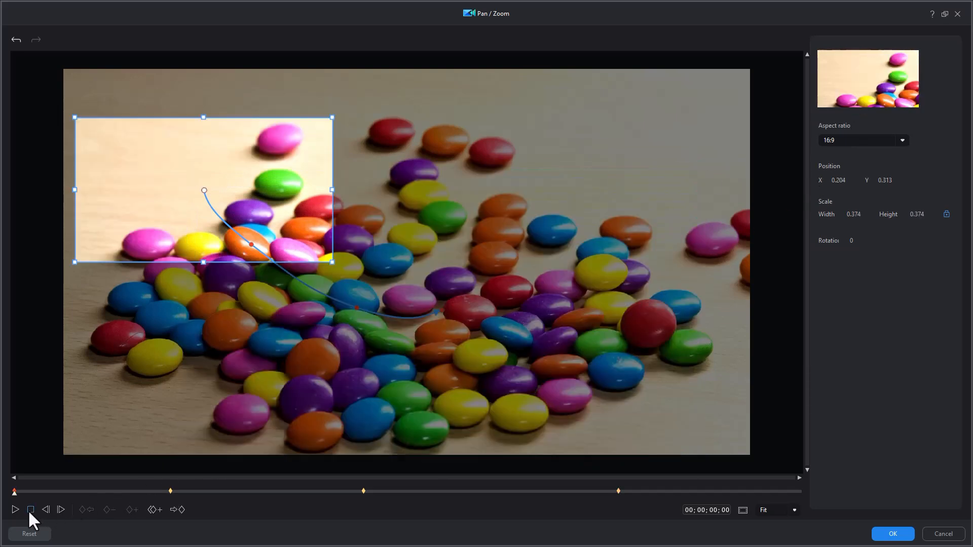
{"action": "left_click", "coordinate": [15, 510]}
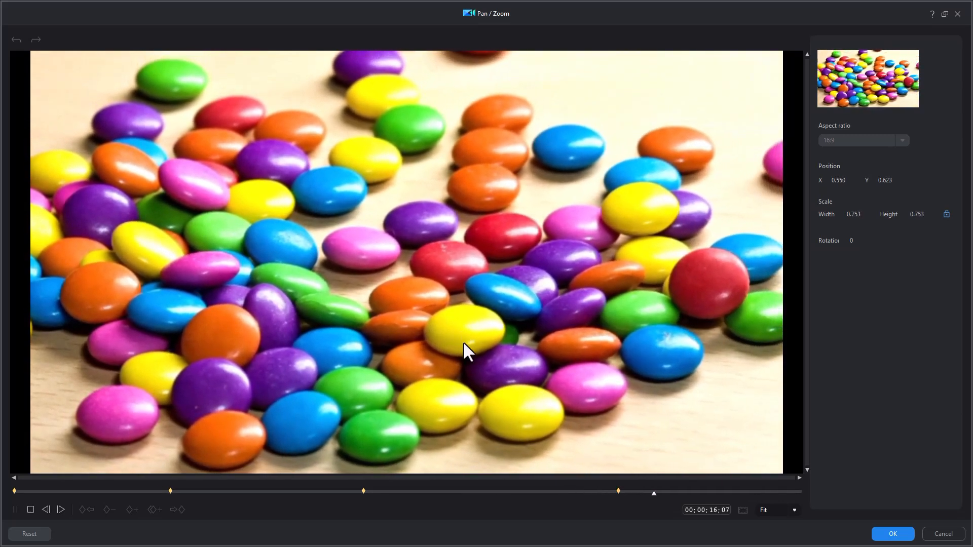
{"action": "left_click", "coordinate": [894, 538]}
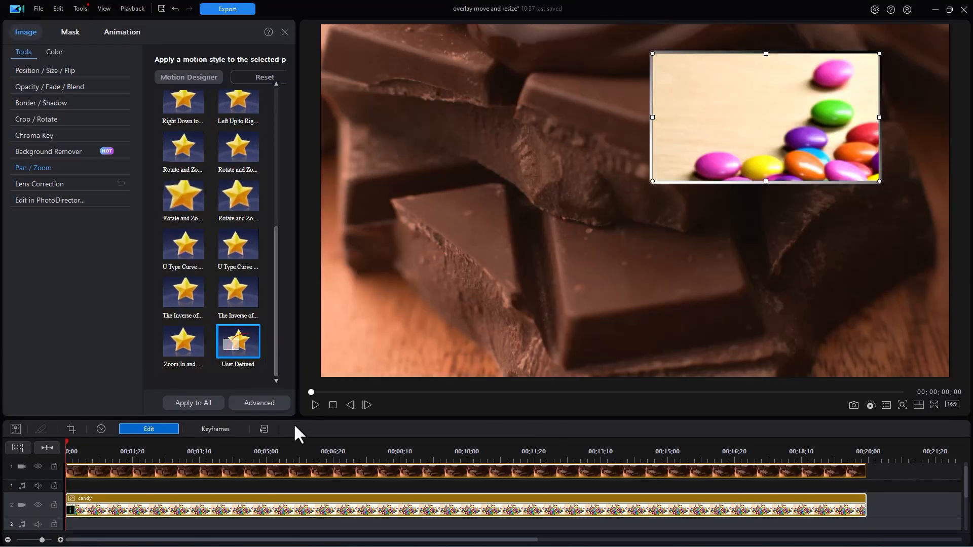
Step: Play the composition from the start to check the overlay's pan and zoom, and pause it partway through
{"action": "left_click", "coordinate": [314, 405]}
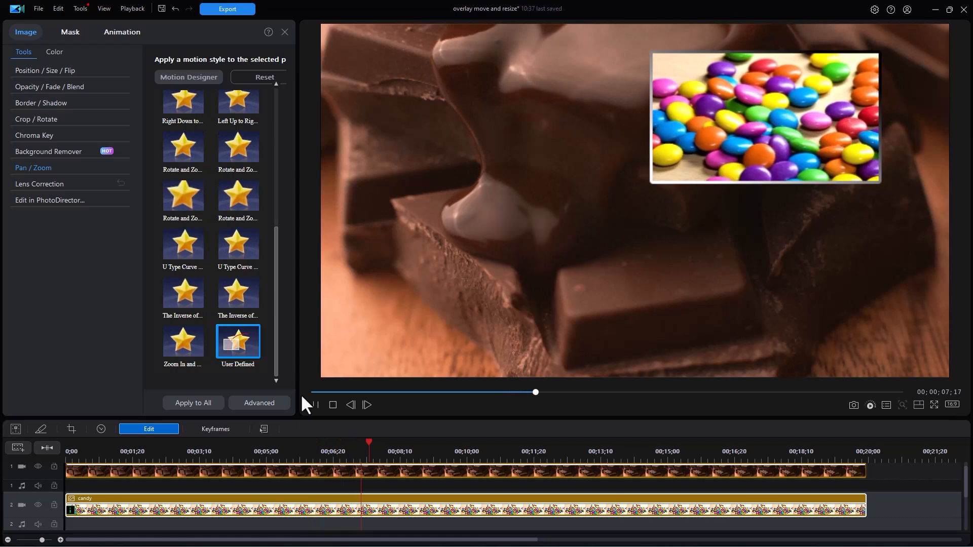
{"action": "left_click", "coordinate": [303, 398]}
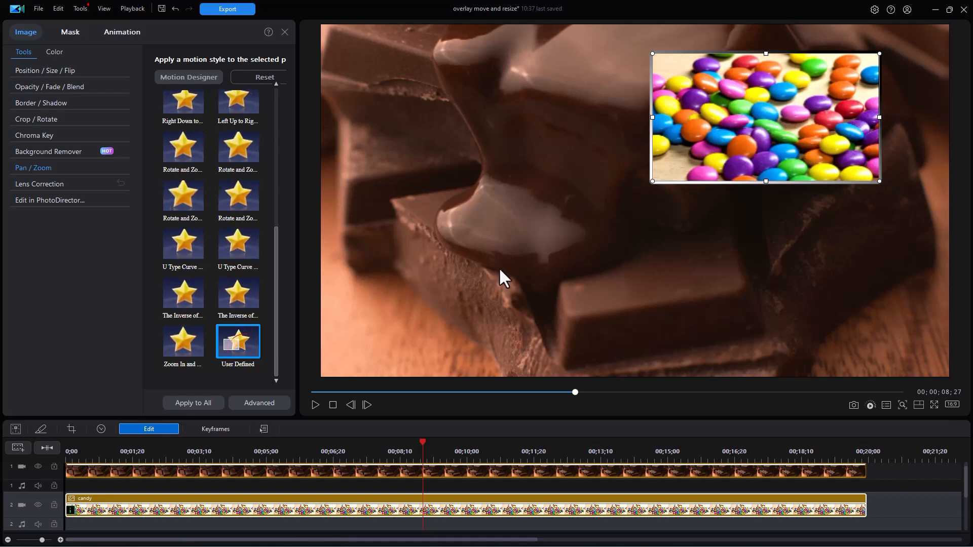
Step: Move the candy overlay completely out of view above the upper-right part of the video frame, to about X 0.76, Y -0.22
{"action": "left_click_drag", "start_coordinate": [754, 127], "coordinate": [761, 40]}
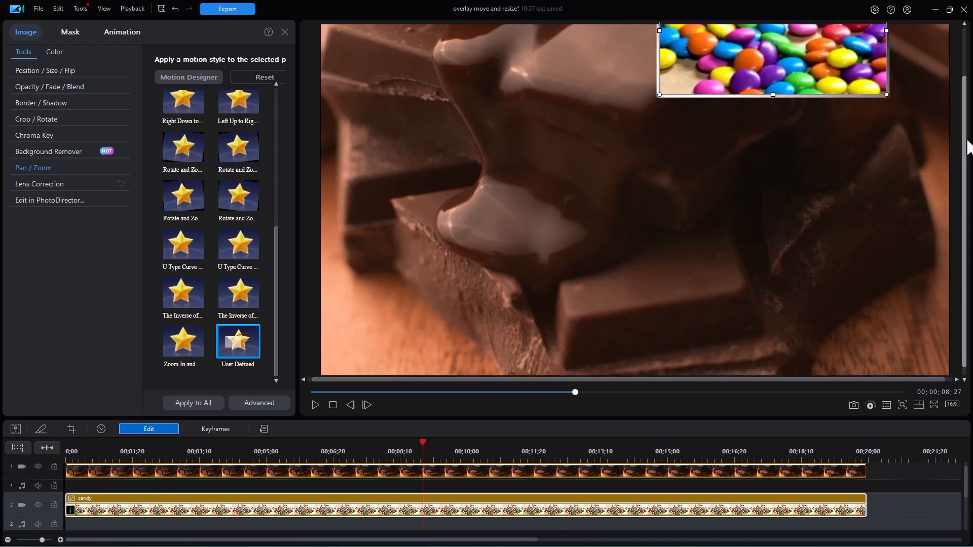
{"action": "left_click_drag", "start_coordinate": [964, 142], "coordinate": [969, 83]}
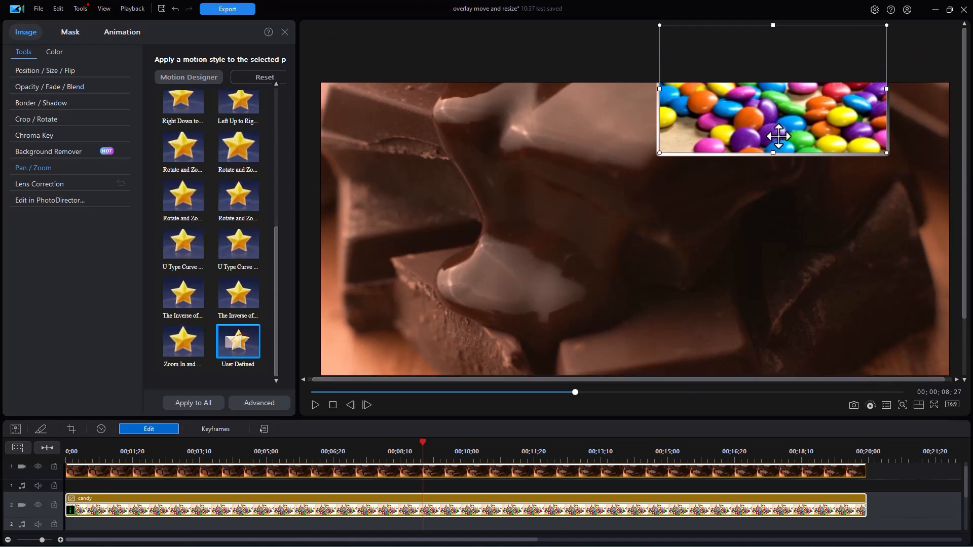
{"action": "left_click_drag", "start_coordinate": [770, 102], "coordinate": [798, 17]}
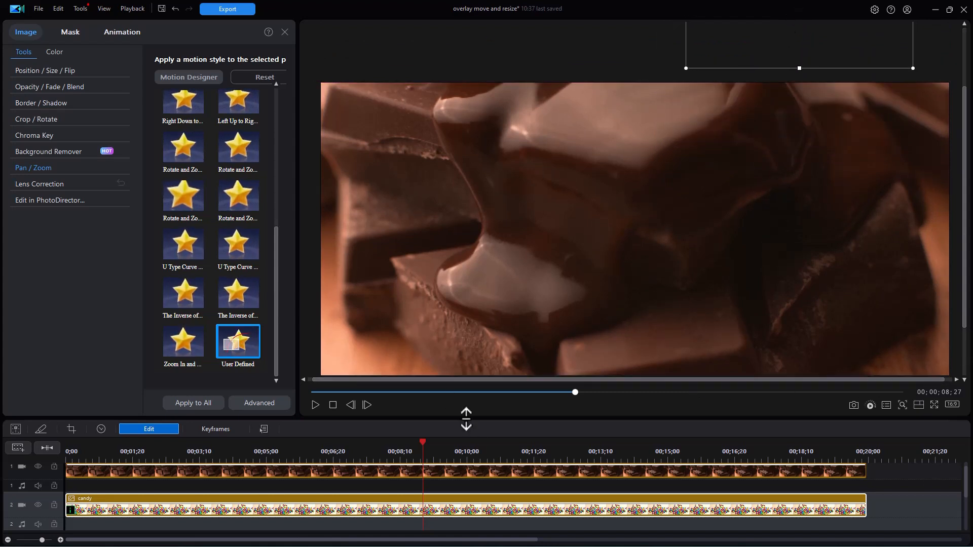
Step: Return to the start of the timeline and add Position and Scale keyframes for the candy overlay at 00;00;00;00 in the advanced overlay editor
{"action": "left_click", "coordinate": [333, 405]}
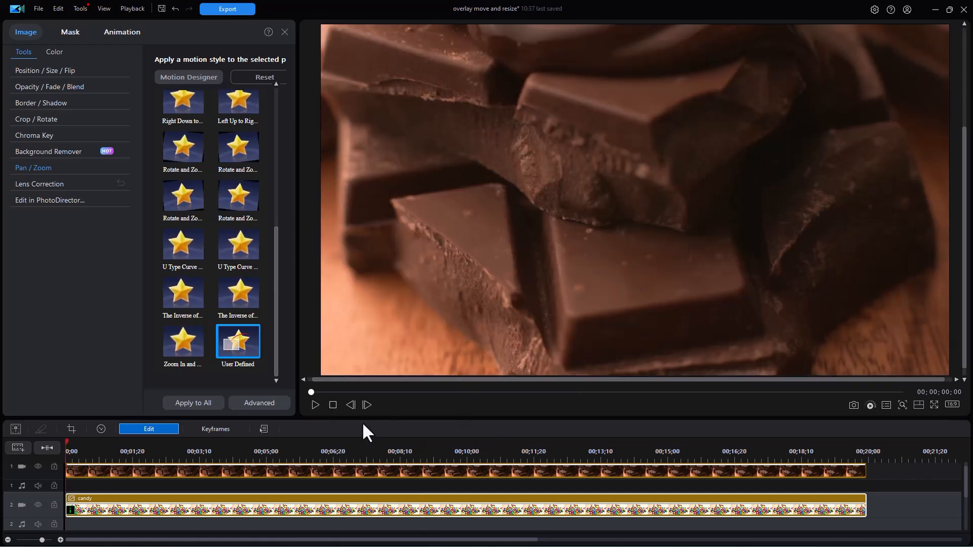
{"action": "left_click", "coordinate": [264, 400]}
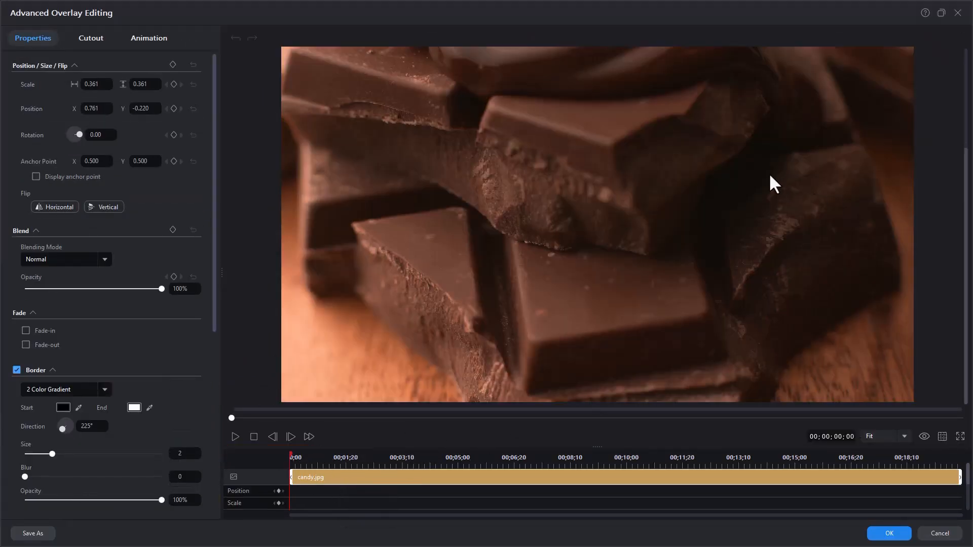
{"action": "left_click_drag", "start_coordinate": [965, 200], "coordinate": [963, 162]}
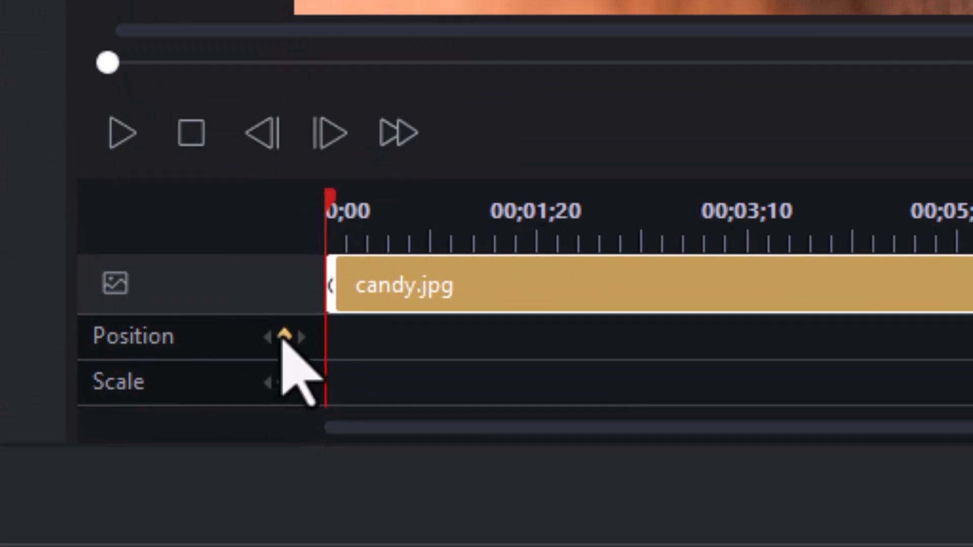
{"action": "left_click", "coordinate": [285, 337]}
{"action": "left_click", "coordinate": [285, 382]}
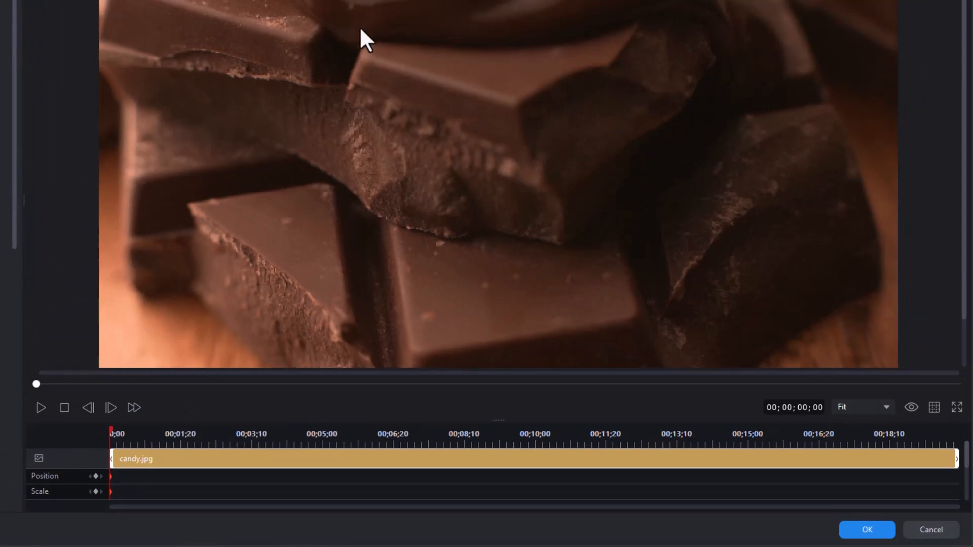
Step: At 00;00;06;00, move the candy overlay down into the right half of the video frame and enlarge it slightly to keyframe position and scale
{"action": "left_click", "coordinate": [365, 432]}
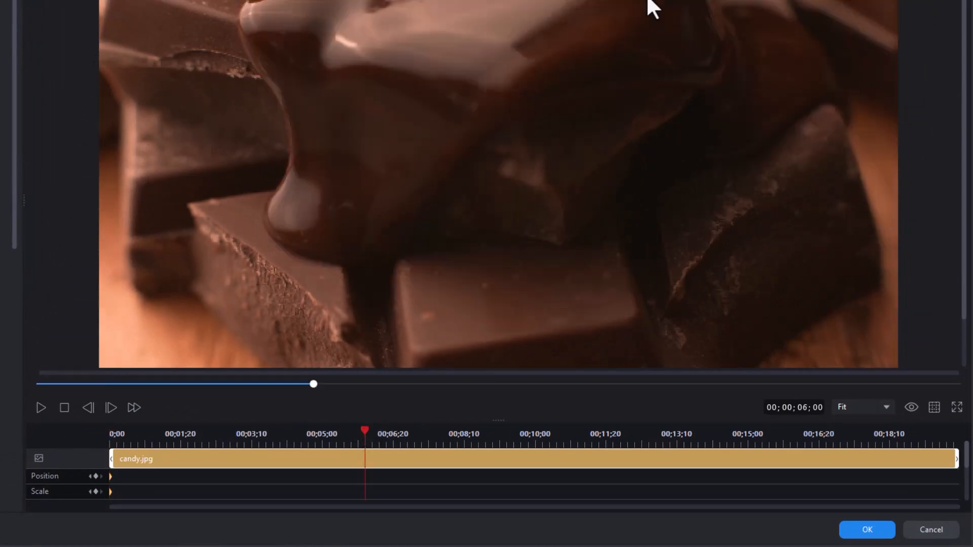
{"action": "left_click_drag", "start_coordinate": [674, 0], "coordinate": [619, 218]}
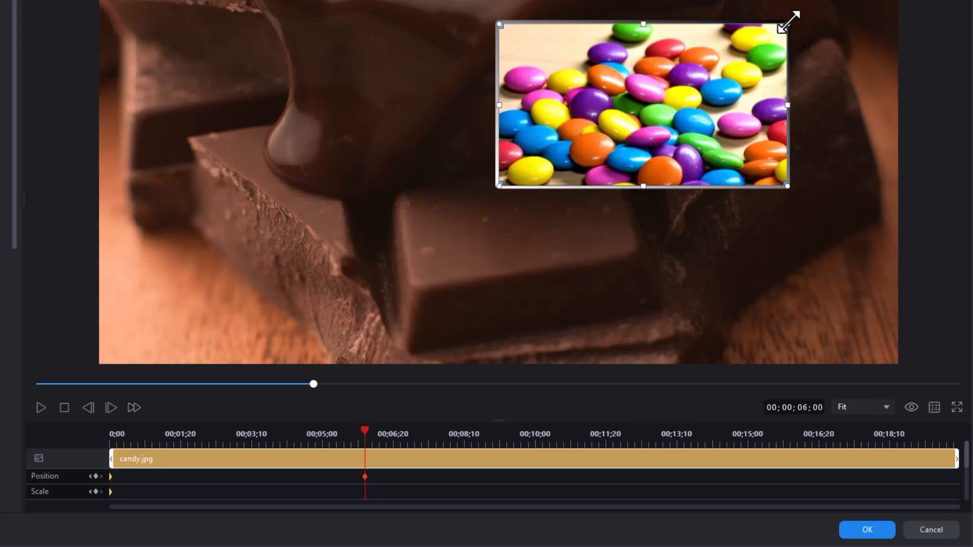
{"action": "left_click_drag", "start_coordinate": [787, 24], "coordinate": [832, 4]}
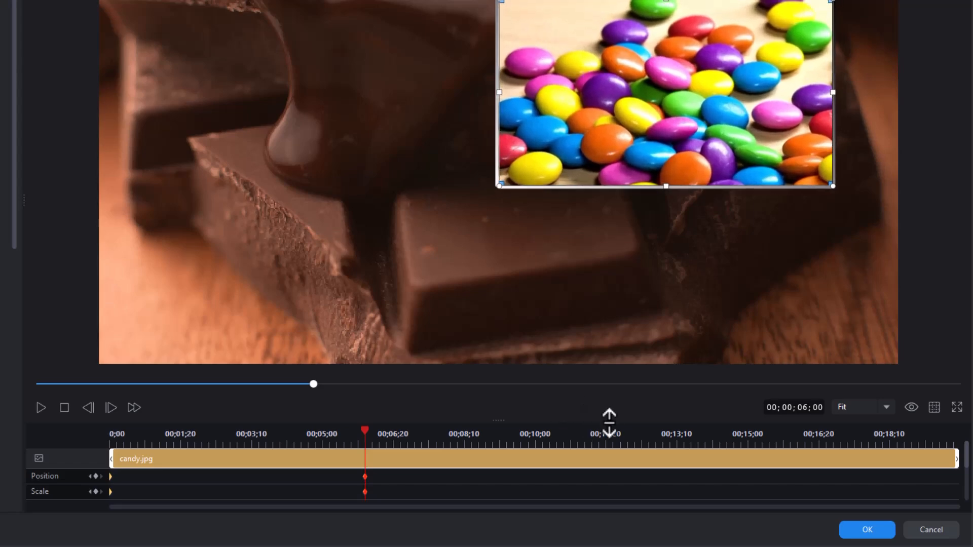
Step: At 00;00;11;08, keyframe the candy overlay slightly lower and further left, and enlarge it from its upper-right corner
{"action": "left_click", "coordinate": [589, 433]}
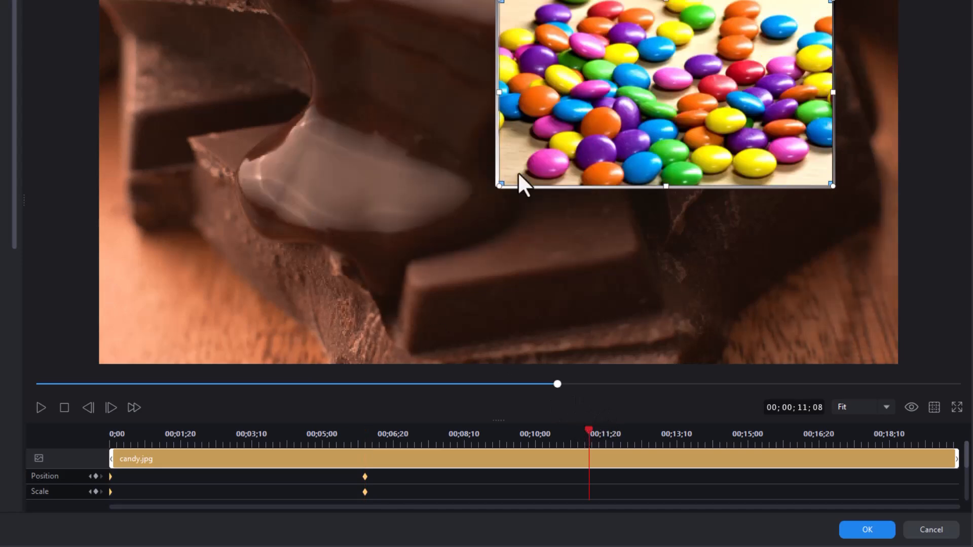
{"action": "left_click_drag", "start_coordinate": [662, 99], "coordinate": [632, 160]}
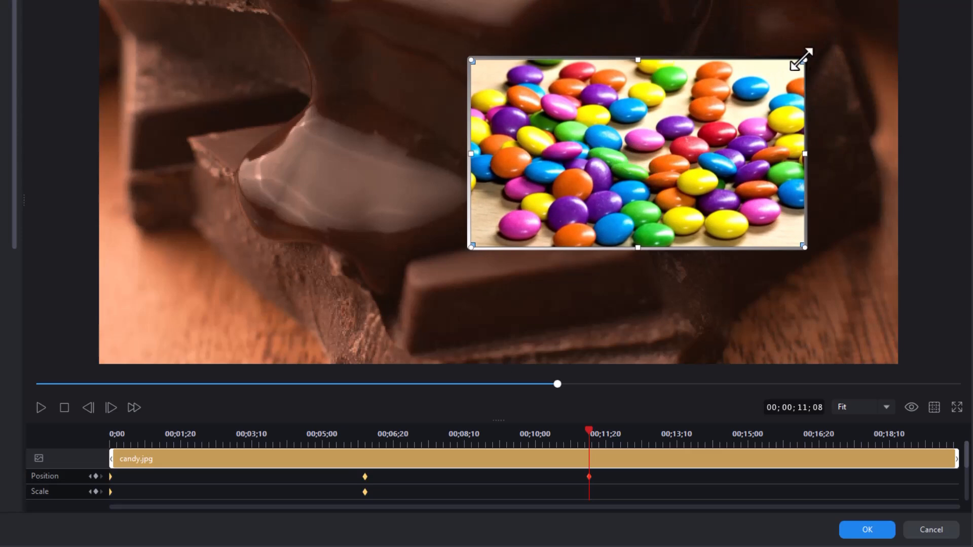
{"action": "left_click_drag", "start_coordinate": [805, 60], "coordinate": [848, 36]}
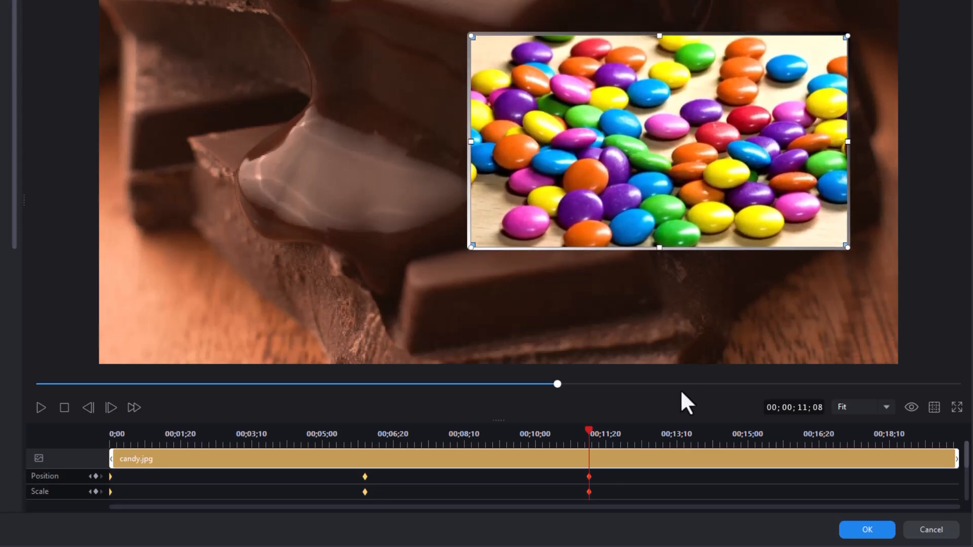
Step: At 00;00;13;19, keyframe the candy overlay slightly lower and larger, just above the Westhaven title, and apply the overlay edits
{"action": "left_click", "coordinate": [689, 431]}
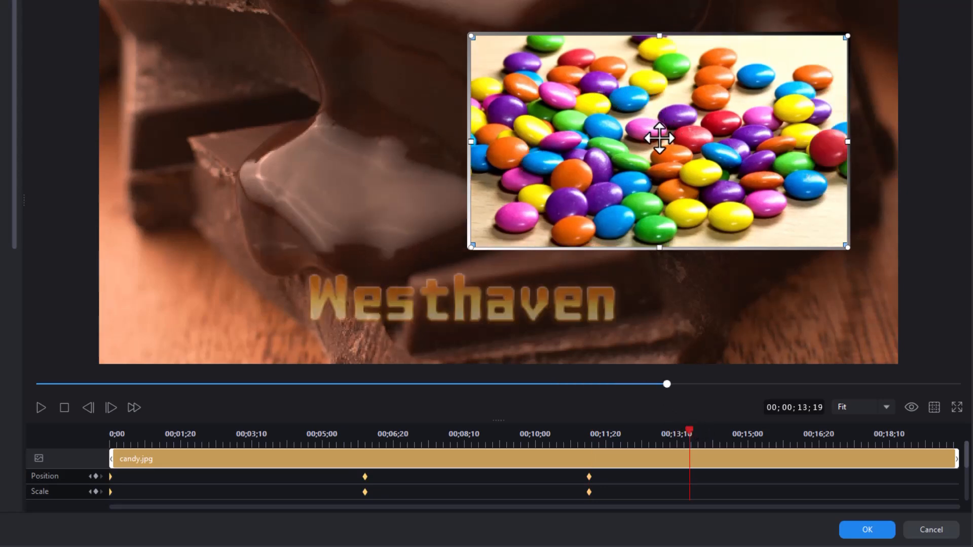
{"action": "left_click_drag", "start_coordinate": [659, 138], "coordinate": [652, 158]}
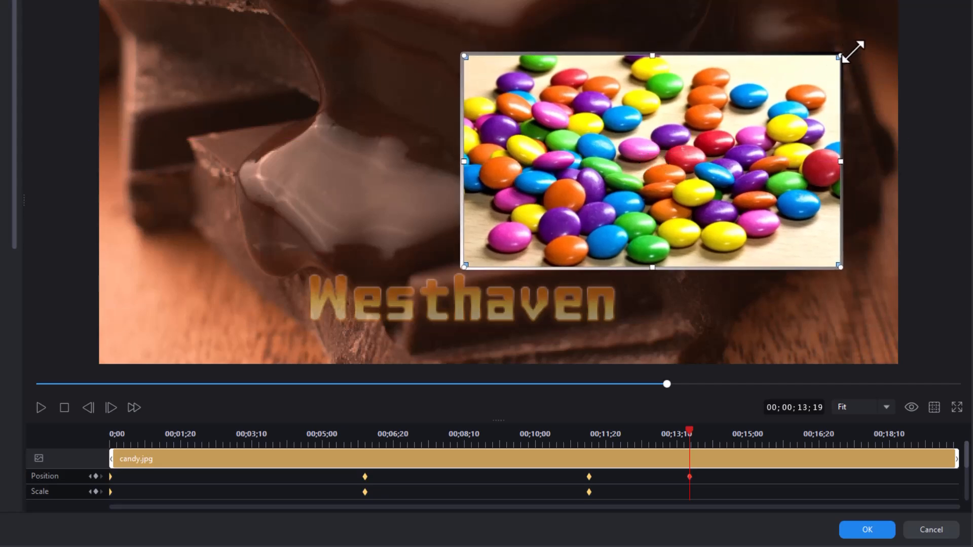
{"action": "left_click_drag", "start_coordinate": [842, 57], "coordinate": [859, 45]}
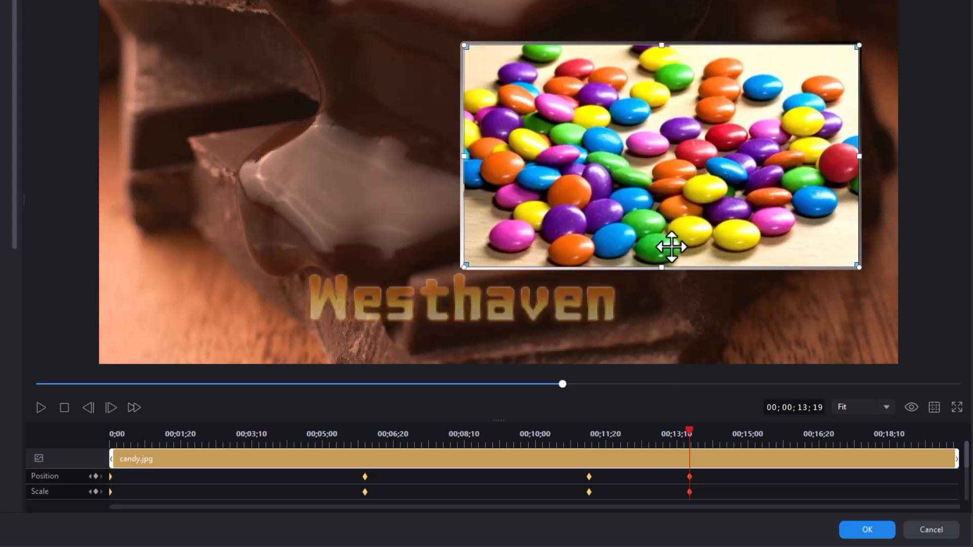
{"action": "left_click", "coordinate": [866, 530]}
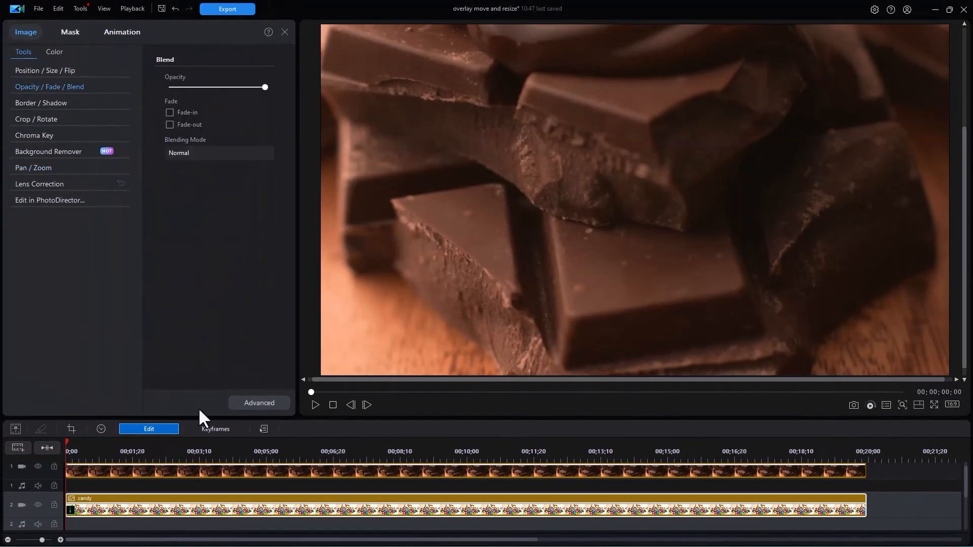
Step: Play the composition from the start to check the candy overlay's keyframed movement and resizing, and pause after the title appears
{"action": "key", "text": "space"}
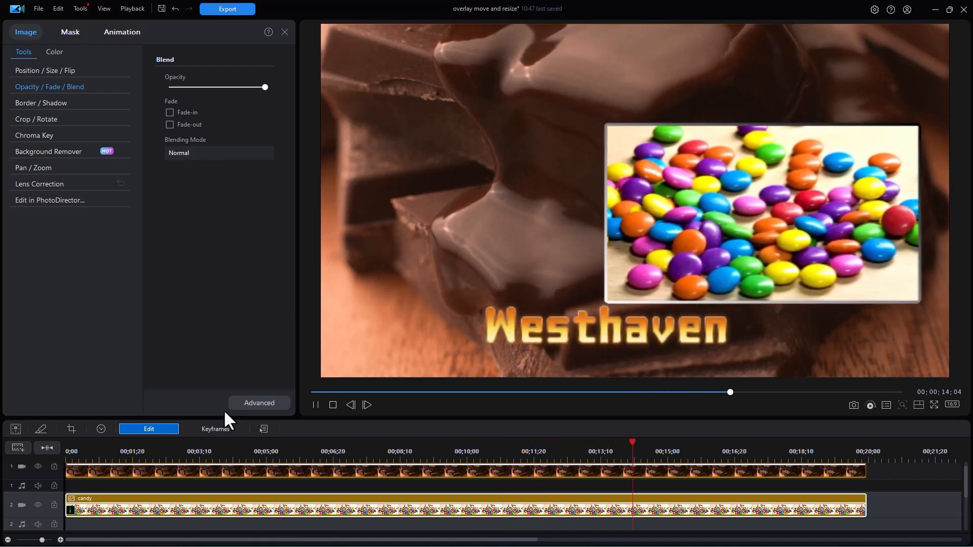
{"action": "key", "text": "space"}
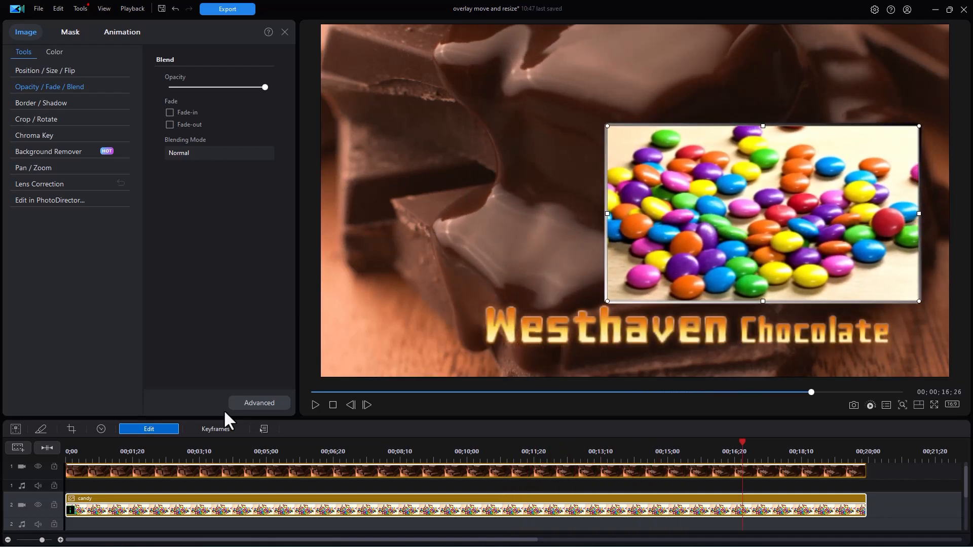